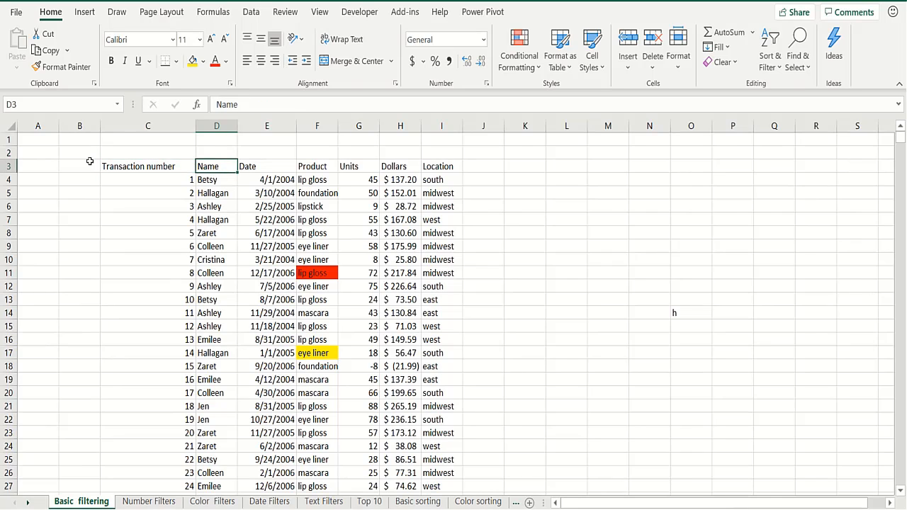
Look over the header row from Name to Location and the product entries in F4 and F5
key(Down)
key(Down)
key(Down)
key(Down)
key(Down)
key(Down)
key(Down)
key(Down)
key(Down)
key(Down)
key(Down)
key(Down)
key(Down)
key(Up)
key(Up)
key(Up)
key(Up)
key(Up)
key(Up)
key(Up)
key(Up)
key(Up)
key(Up)
key(Up)
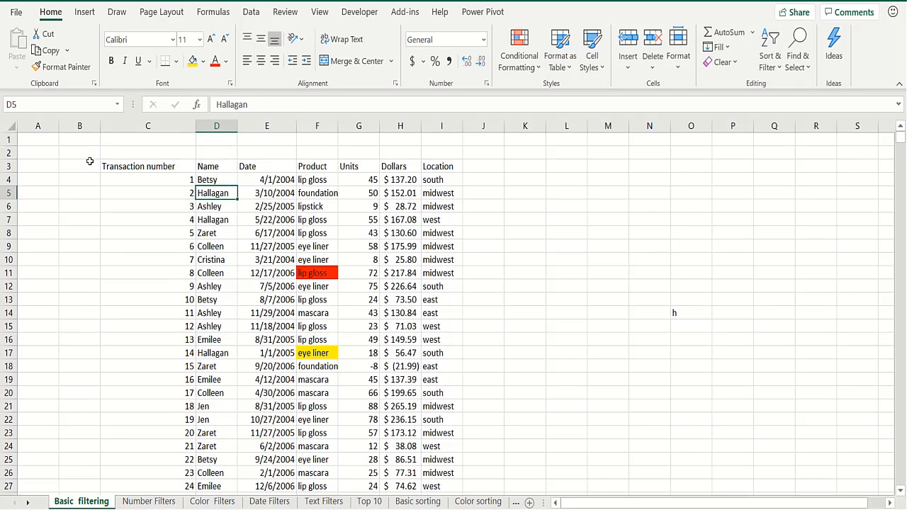
key(Up)
key(Up)
key(Right)
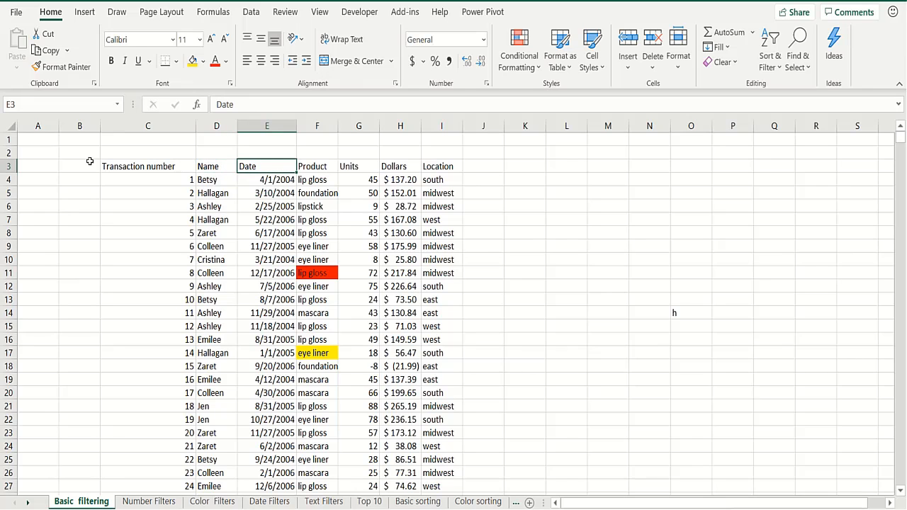
key(Right)
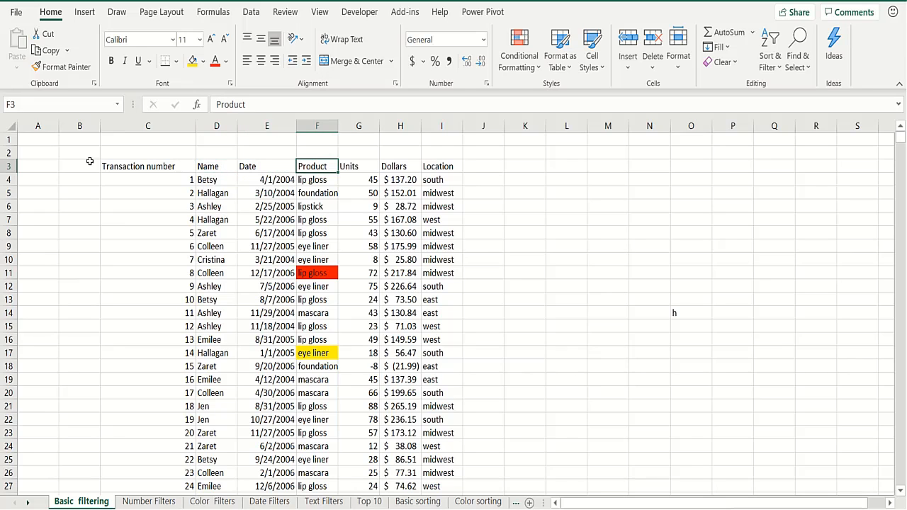
key(Right)
key(Right)
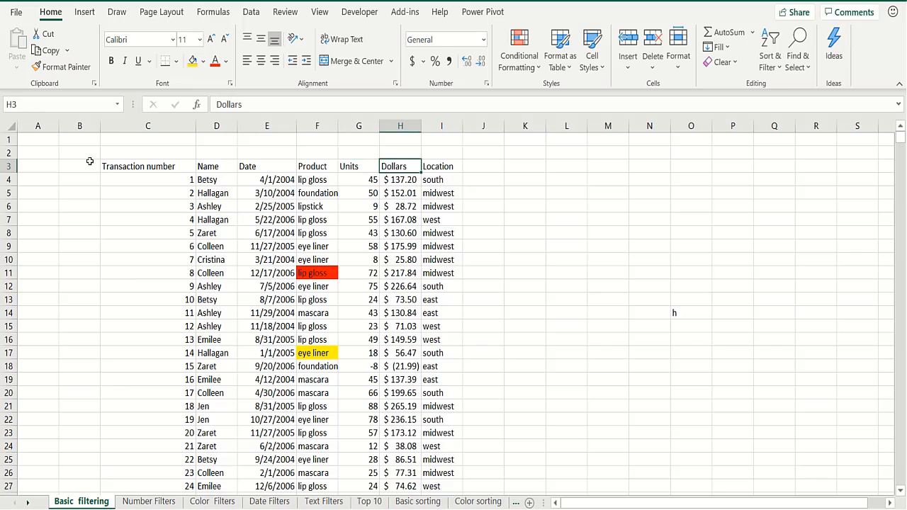
key(Right)
key(Left)
key(Left)
key(Down)
key(Left)
key(Down)
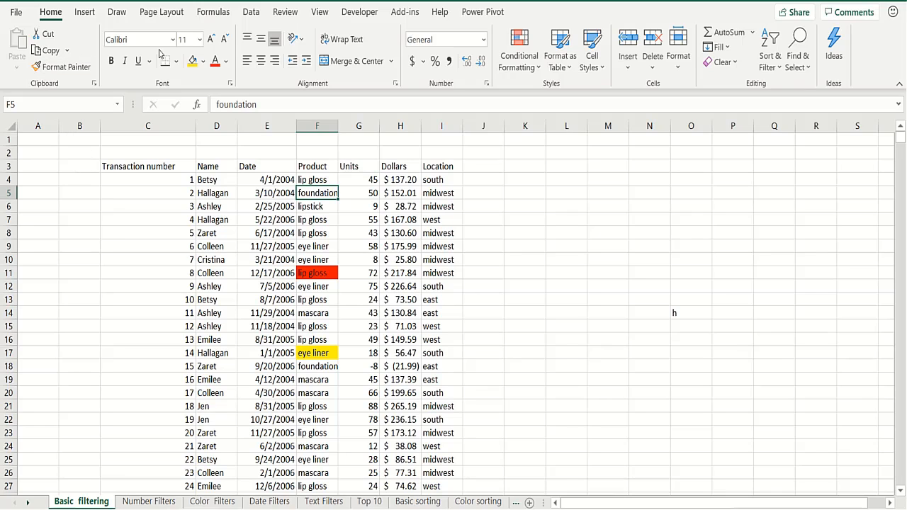
Toggle the Data tab Filter on and off, then select the header row C3:I3
click(251, 14)
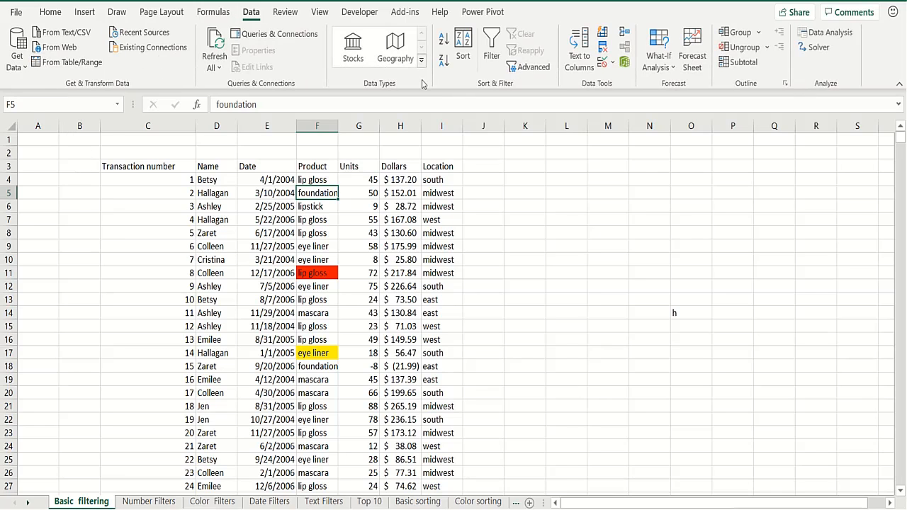
click(491, 56)
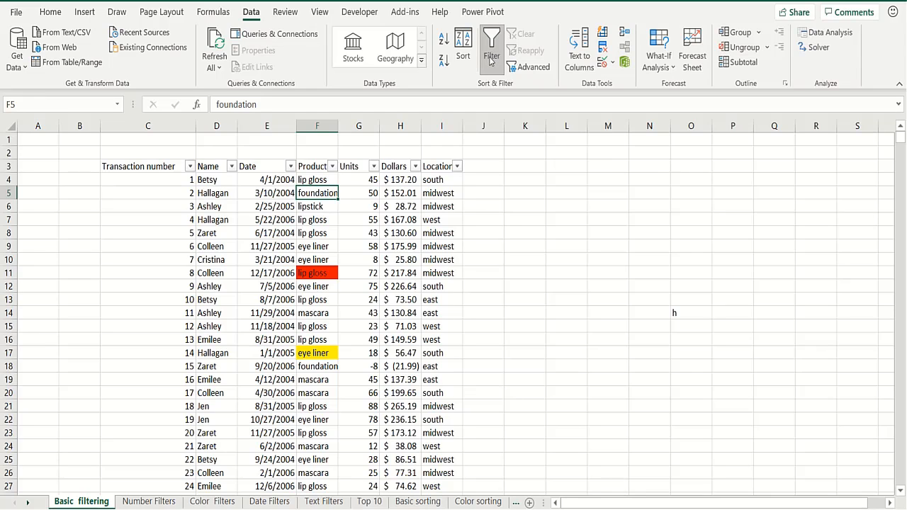
click(491, 56)
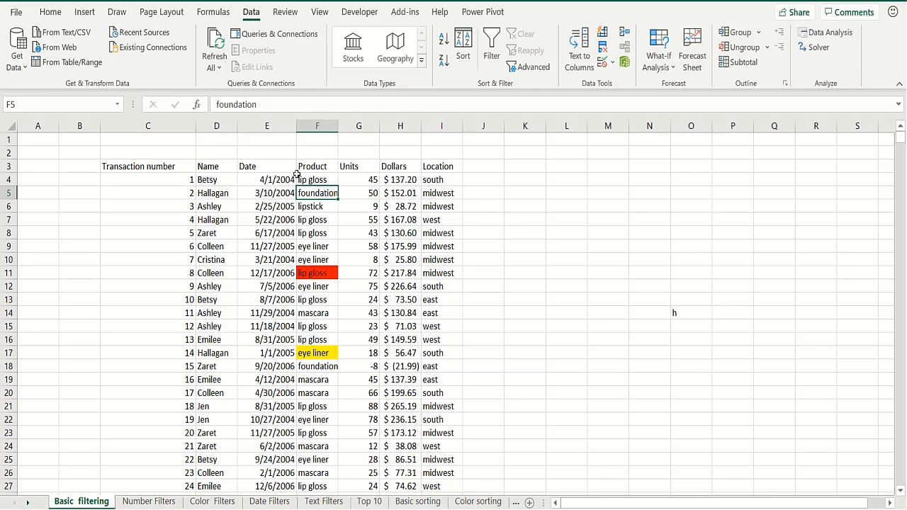
click(179, 168)
key(ctrl+shift+Right)
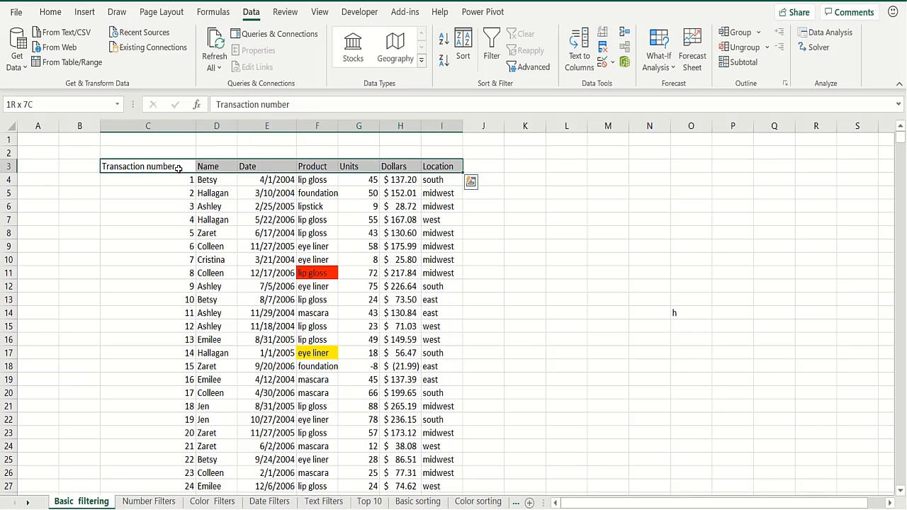
key(ctrl+shift+Down)
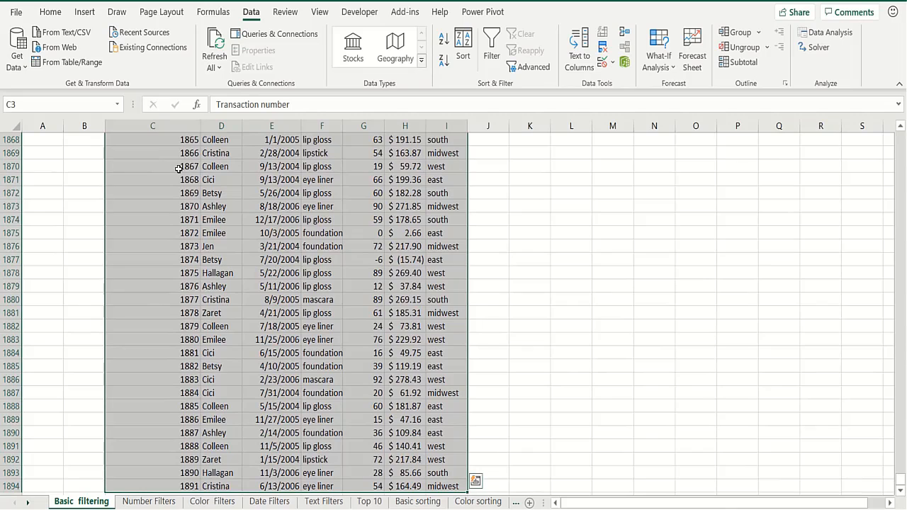
key(ctrl+shift+Up)
Select the whole sales table with Ctrl+A and switch Filter on for every header
click(179, 168)
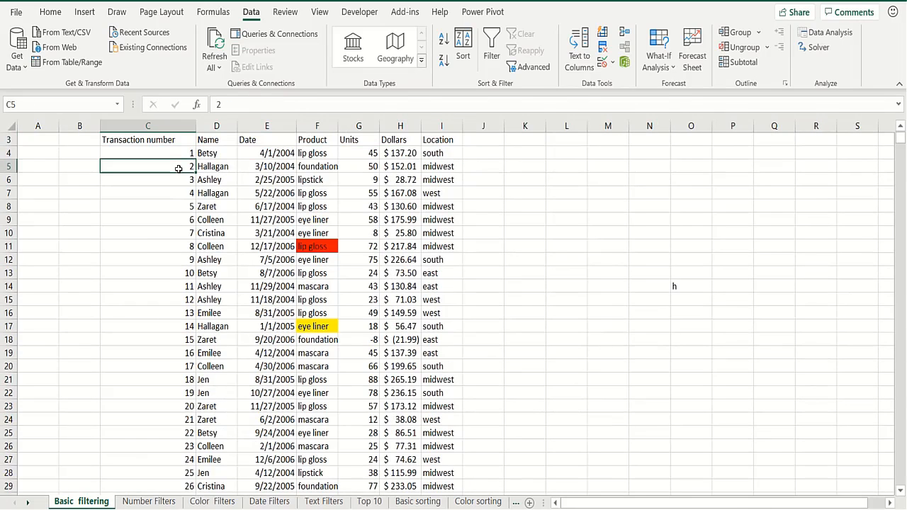
key(ctrl+a)
click(179, 168)
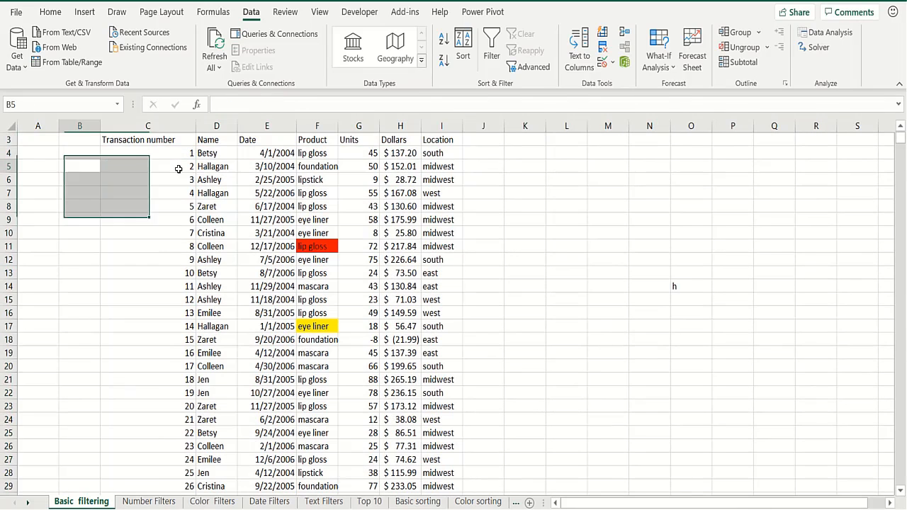
key(Right)
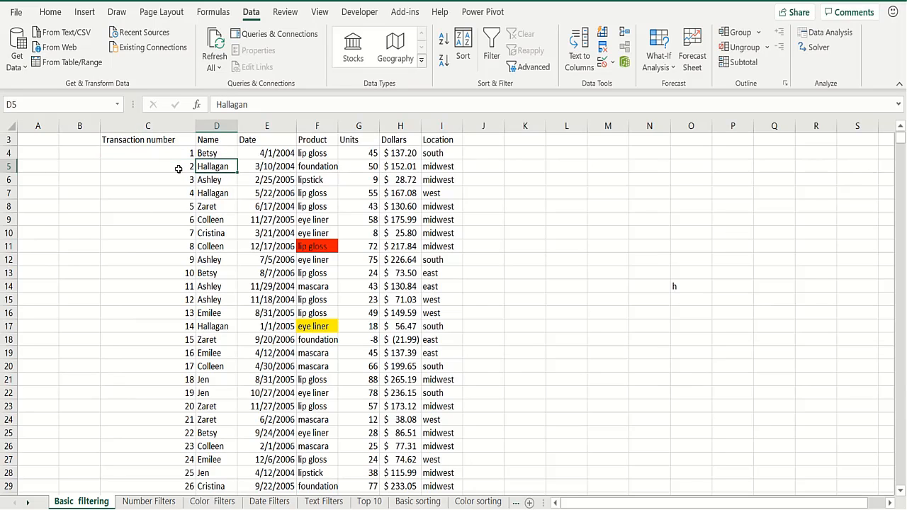
key(ctrl+a)
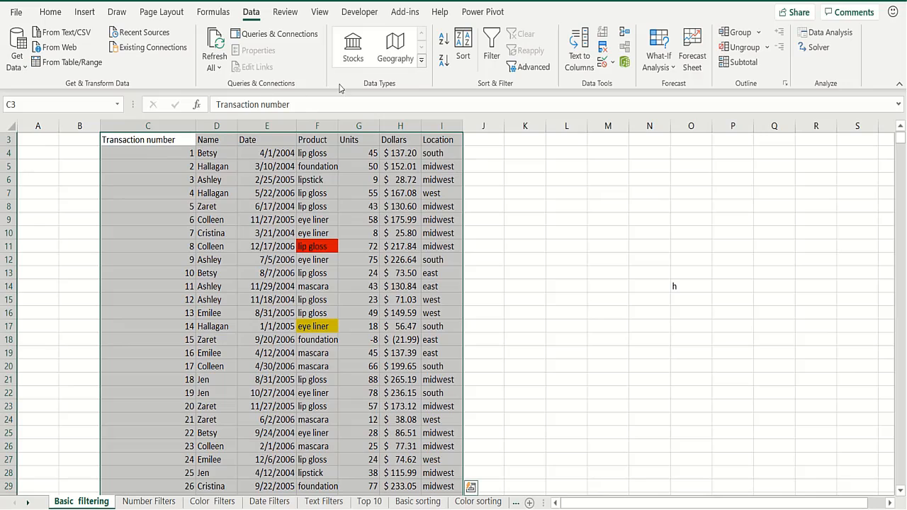
click(492, 43)
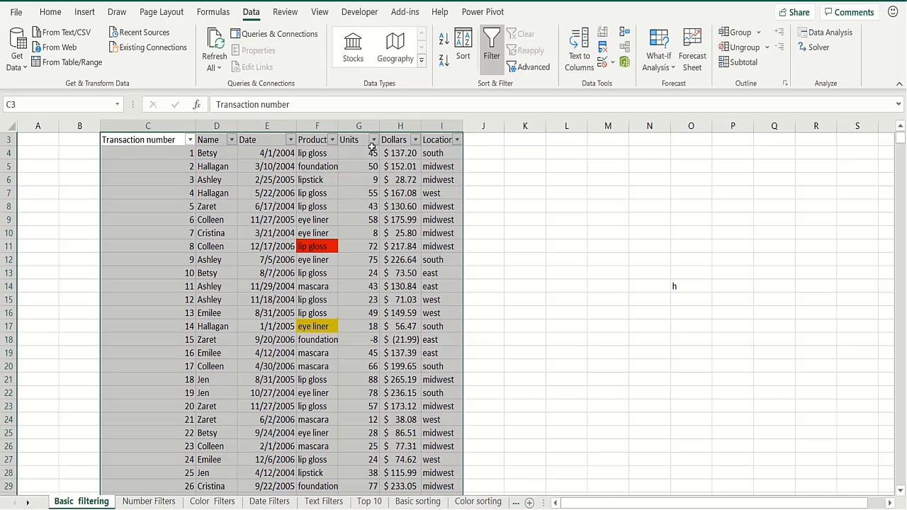
Filter the Name column to show only Jen
click(232, 142)
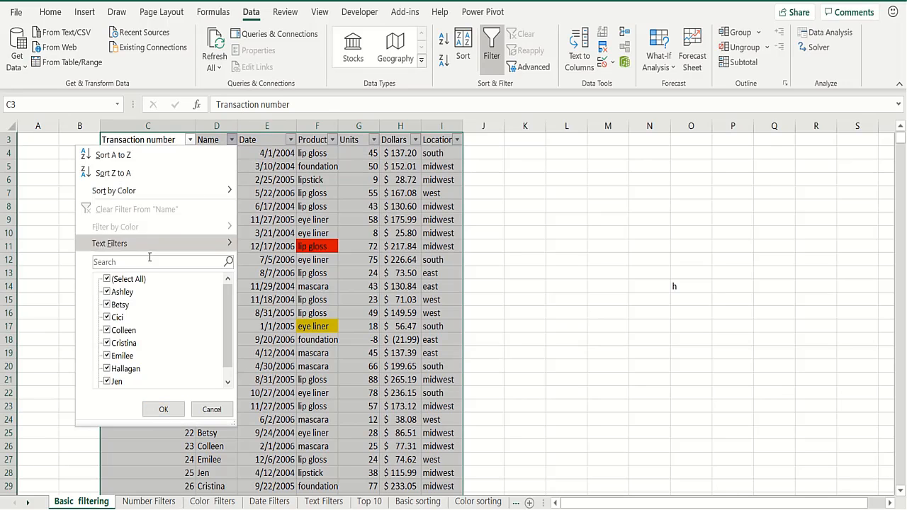
click(107, 279)
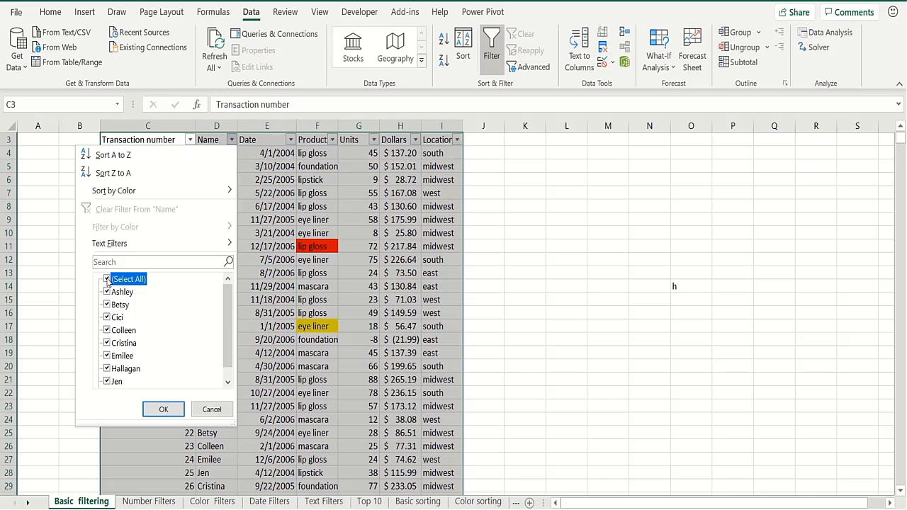
click(107, 381)
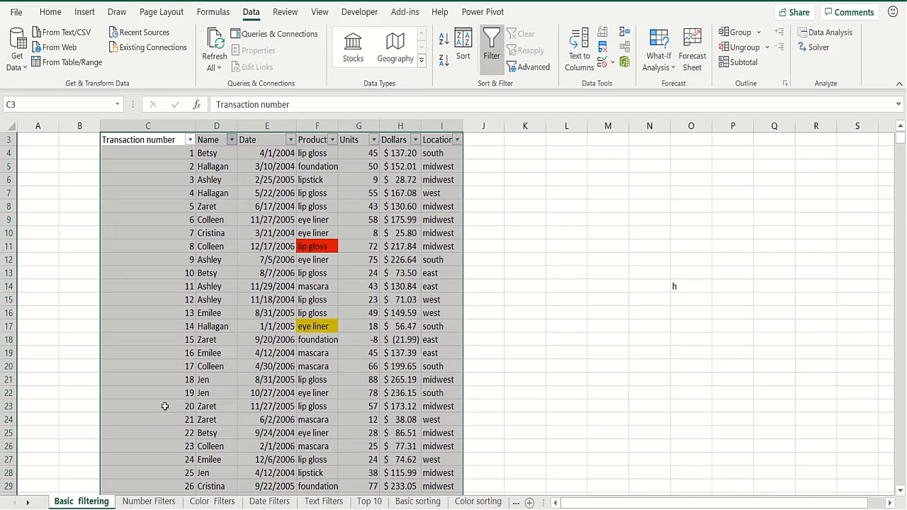
click(165, 410)
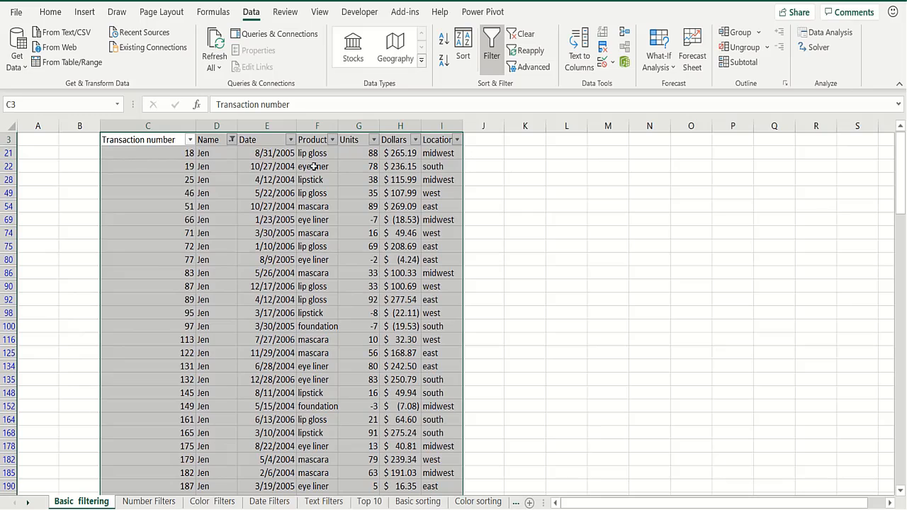
Filter the Product column to show only lipstick
click(332, 140)
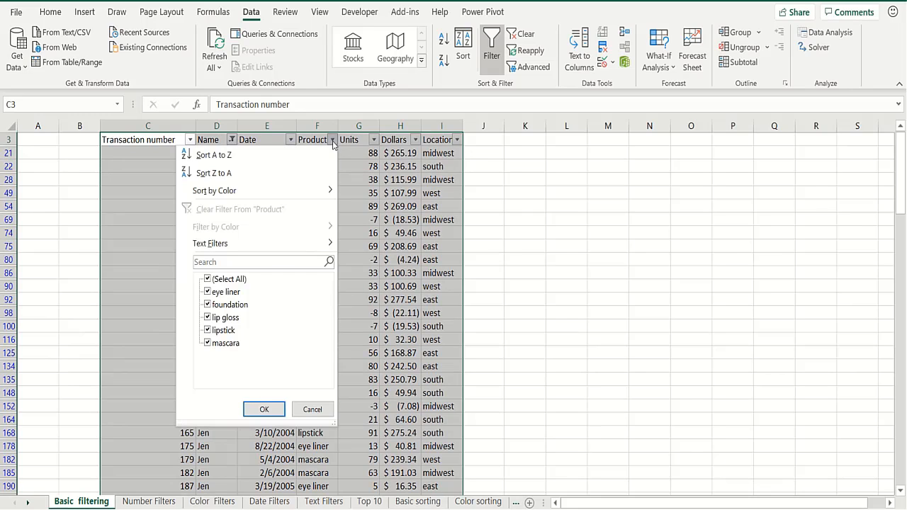
click(207, 279)
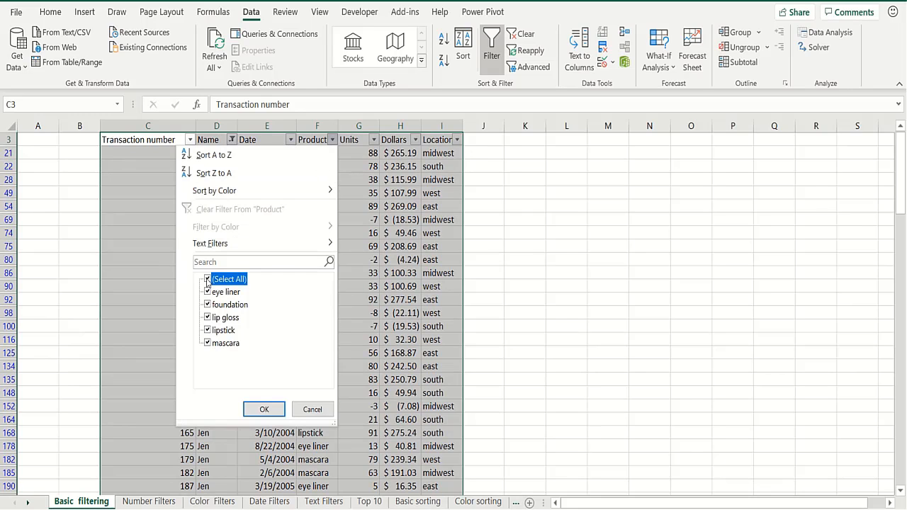
click(207, 331)
click(264, 409)
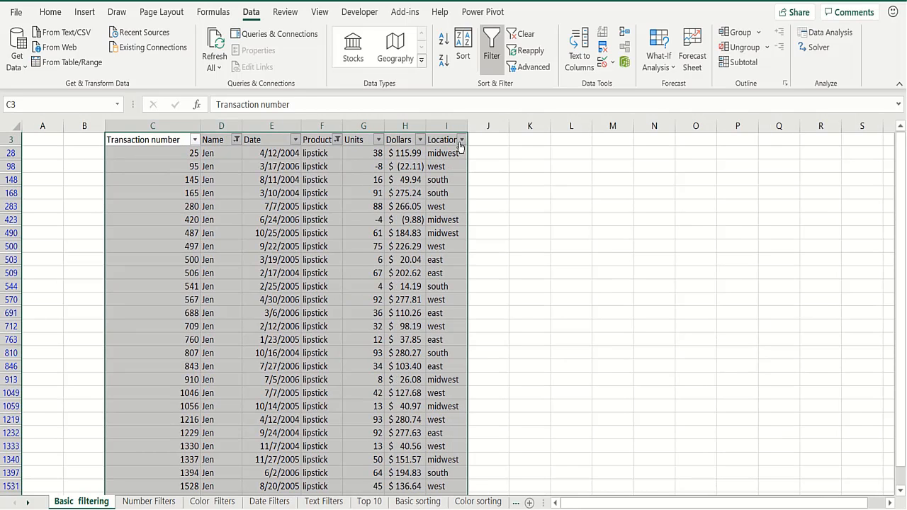
Filter the Location column to show only east
click(461, 140)
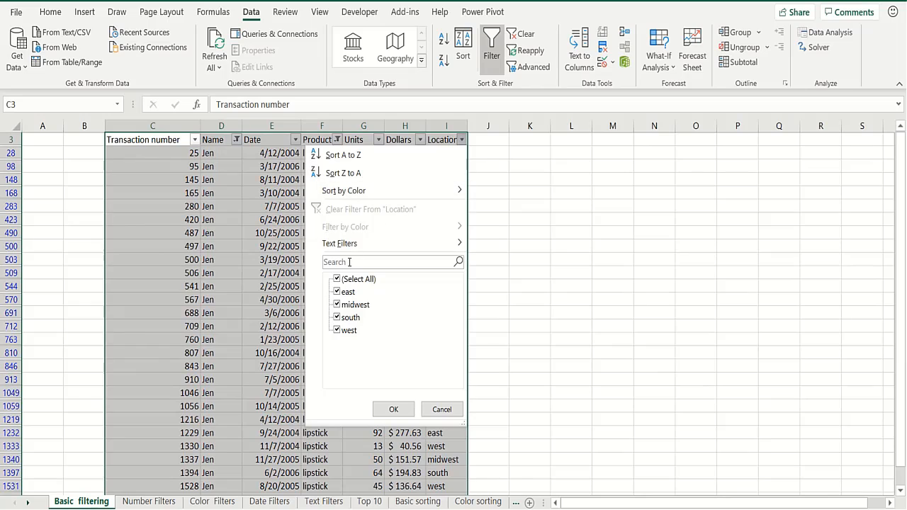
click(337, 281)
click(337, 293)
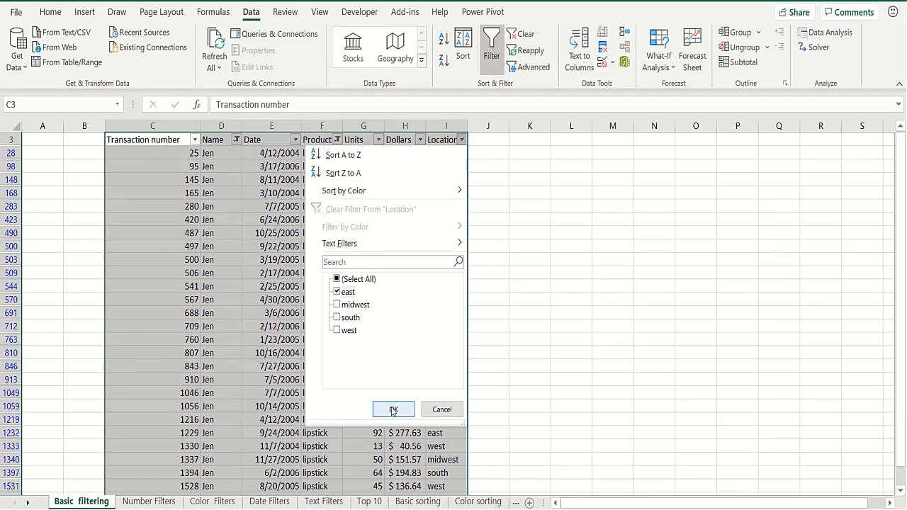
click(393, 411)
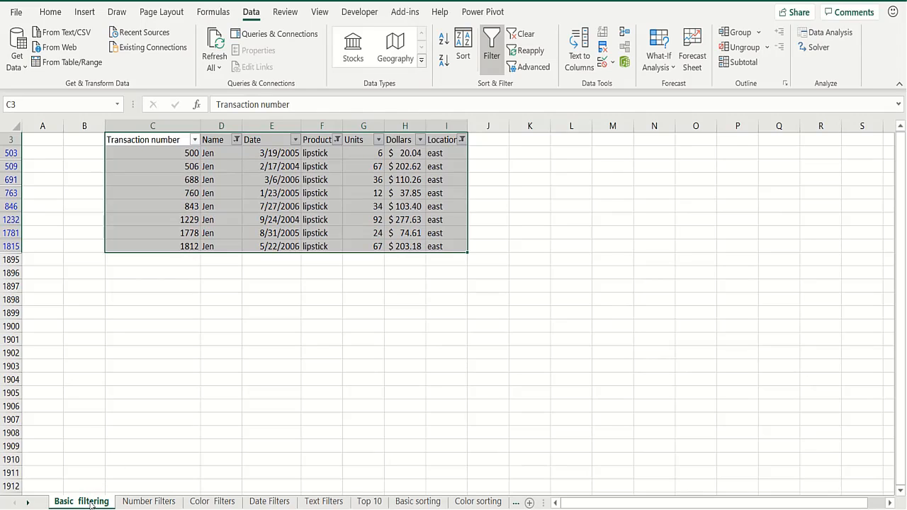
Duplicate the Basic filtering sheet with a Ctrl-drag and switch Filter off on the copy
drag(91, 503, 147, 501)
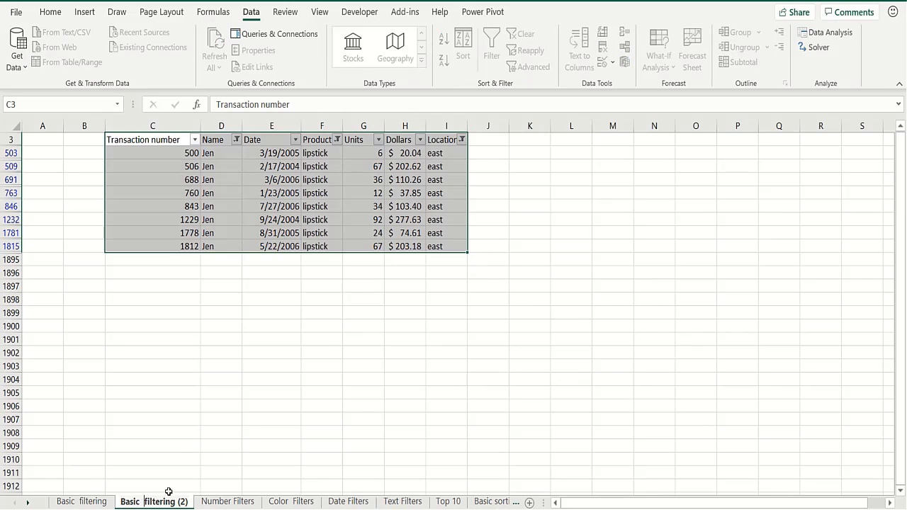
click(193, 395)
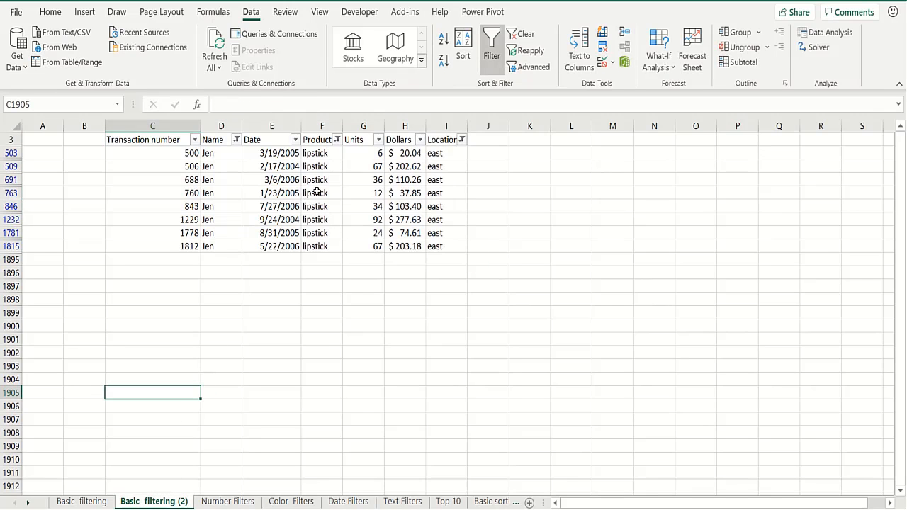
click(491, 56)
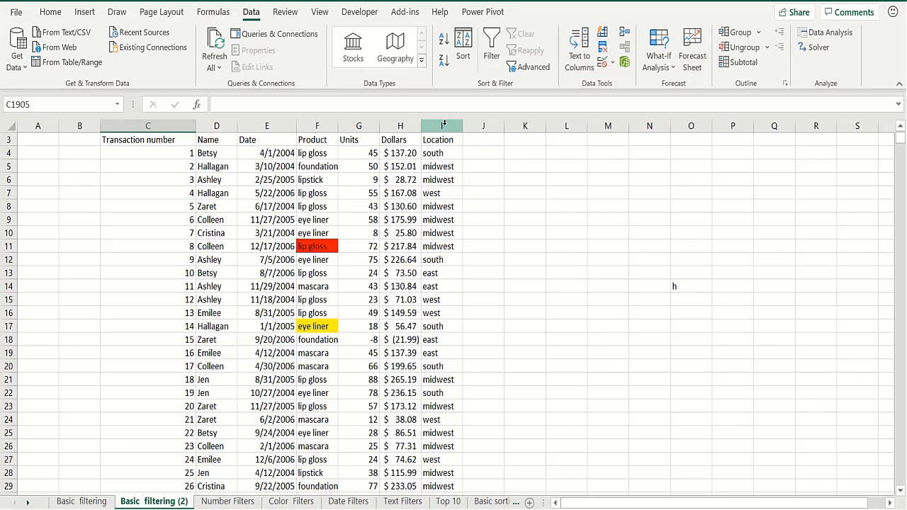
Turn Filter back on and limit the Name column to Cici and Colleen
click(221, 150)
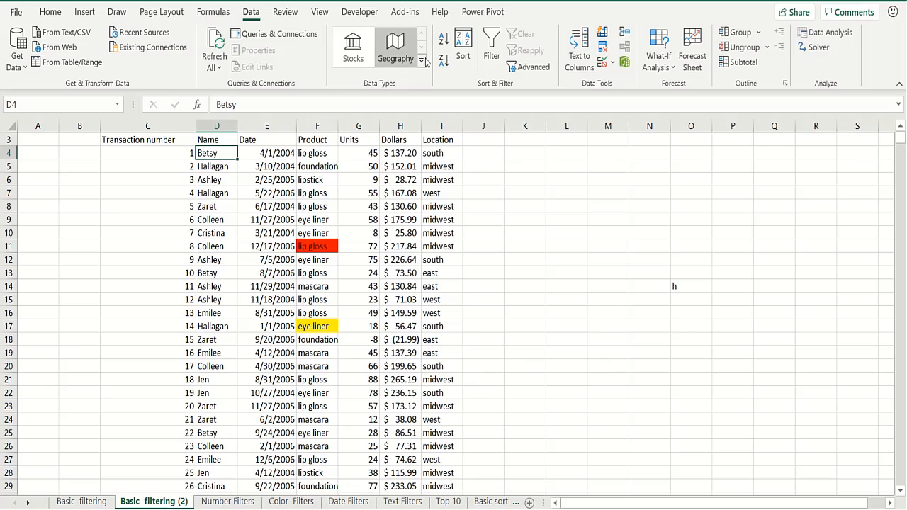
click(490, 53)
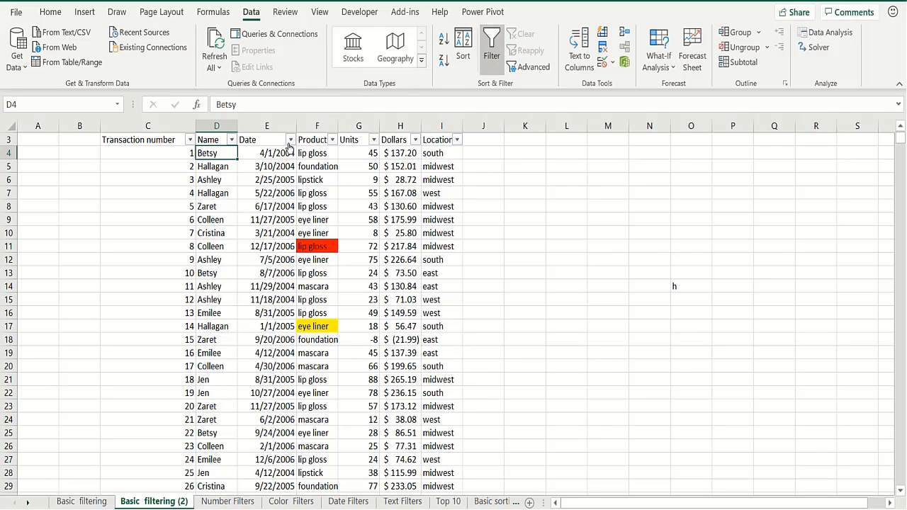
click(232, 140)
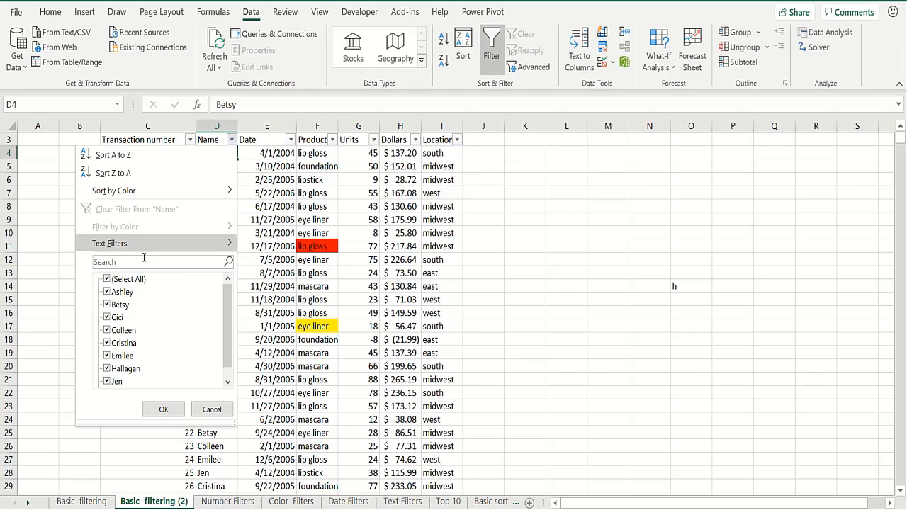
click(107, 279)
click(108, 316)
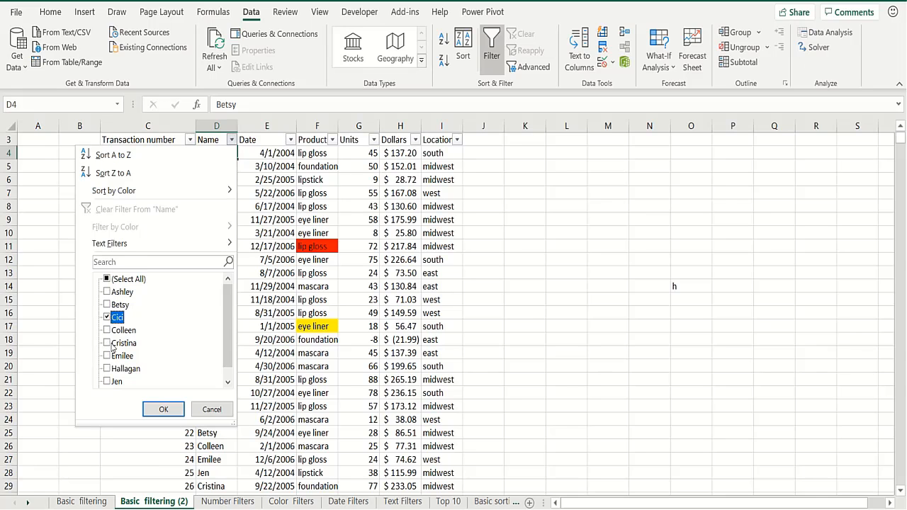
click(107, 331)
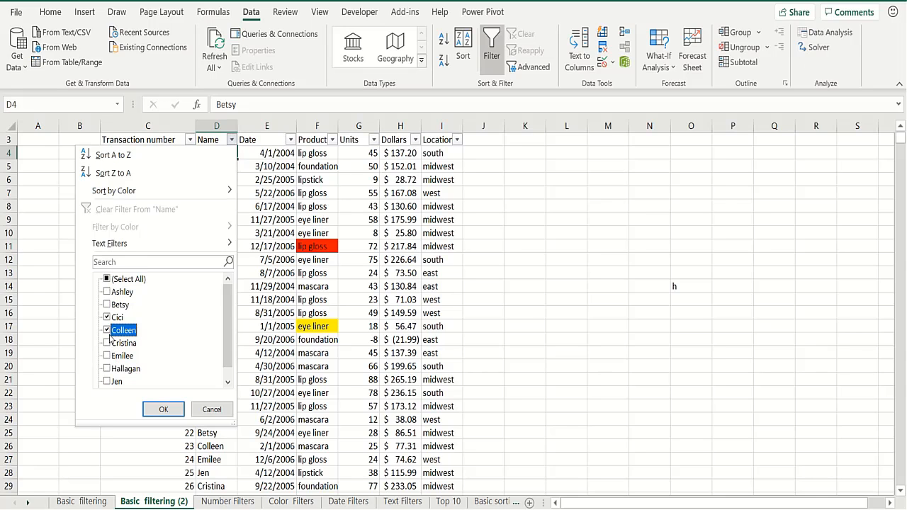
click(157, 407)
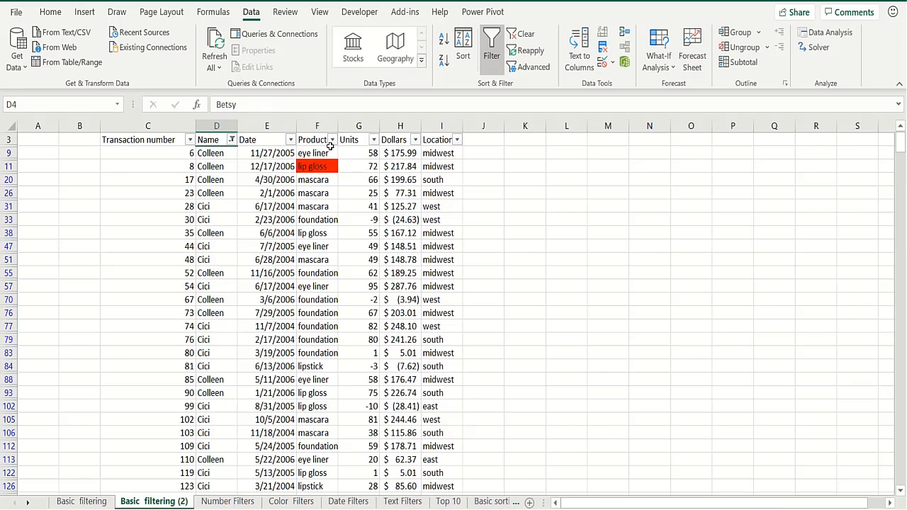
Limit the Product column to lipstick and mascara
click(333, 140)
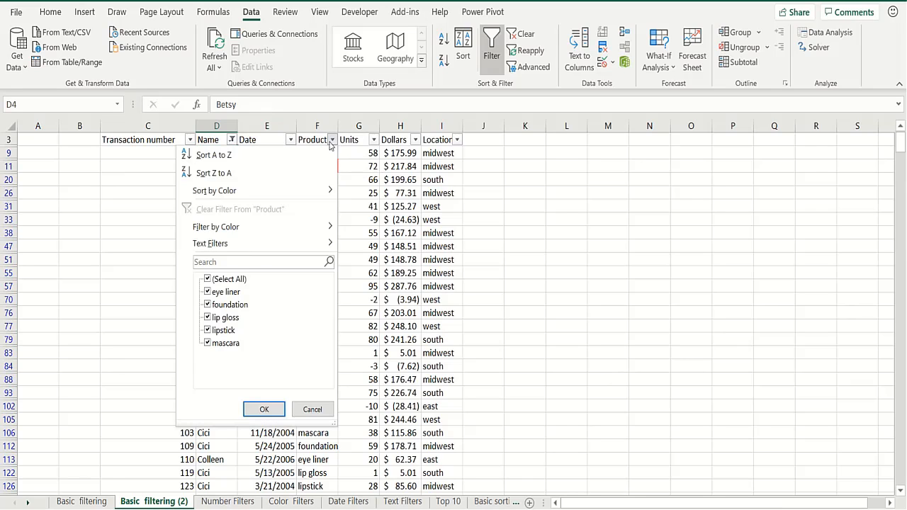
click(208, 279)
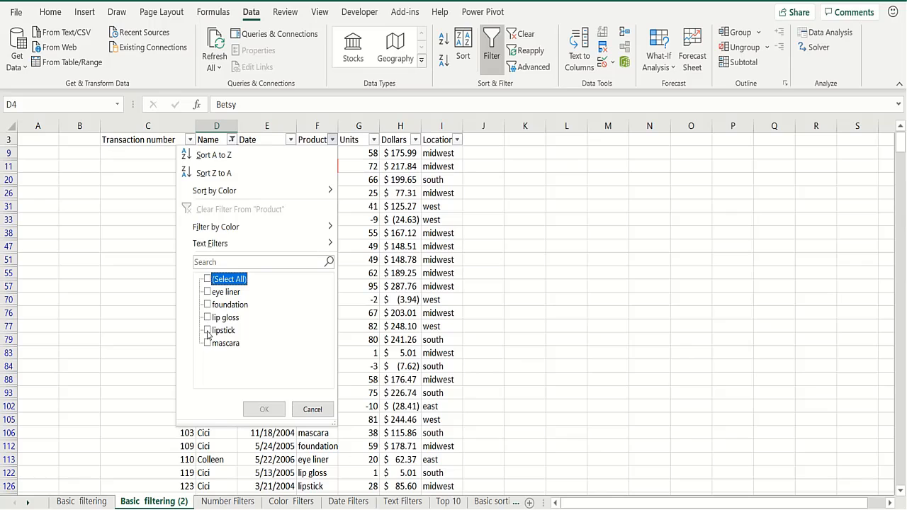
click(207, 330)
click(208, 344)
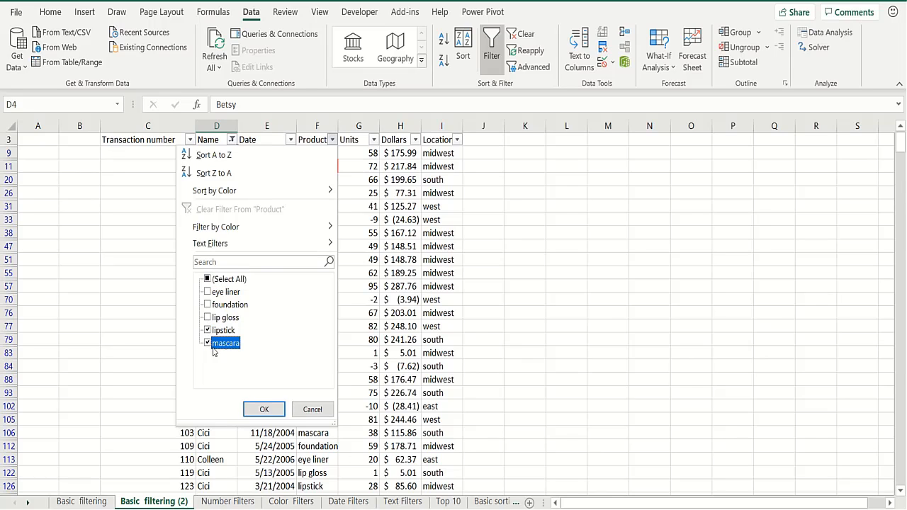
click(263, 409)
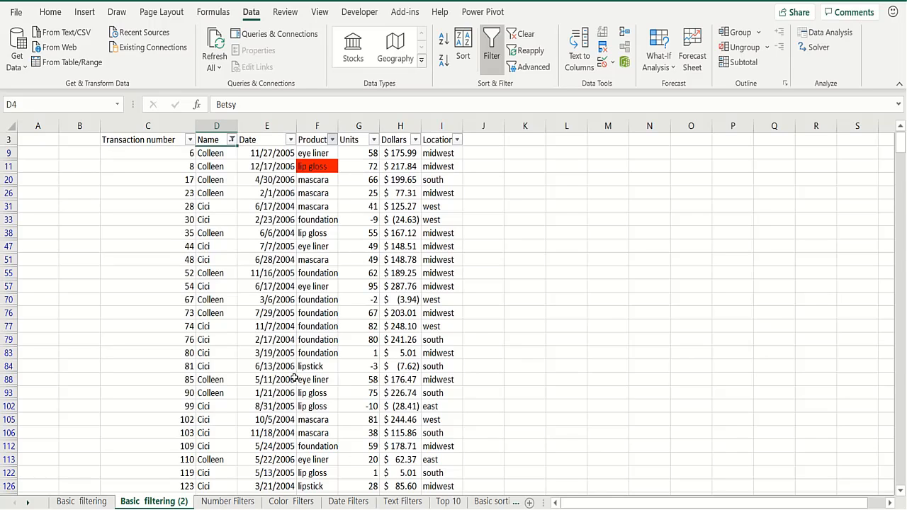
Limit Location to east and south, then check the mascara and south rows in the results
click(457, 141)
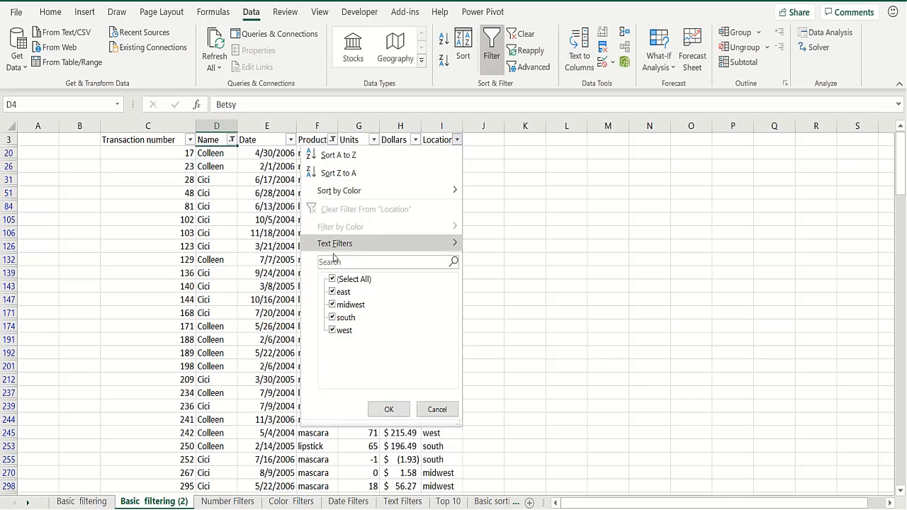
click(332, 279)
click(332, 291)
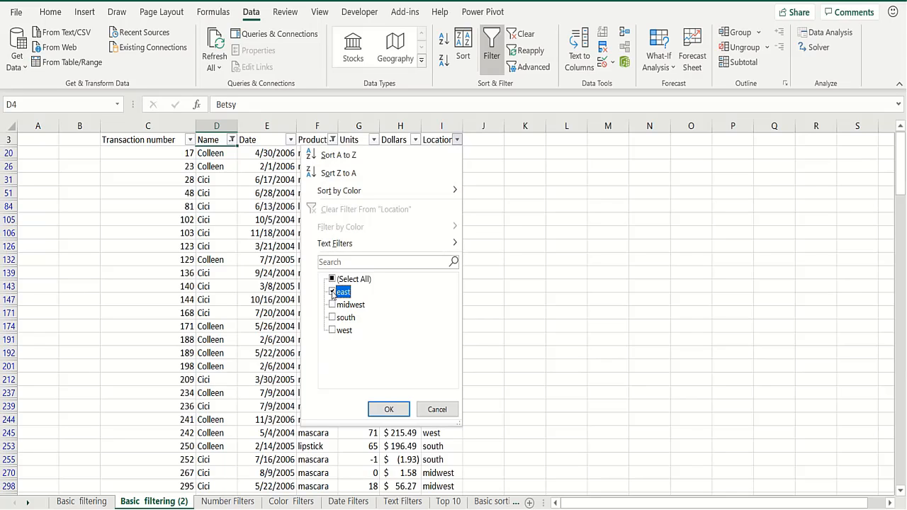
click(332, 317)
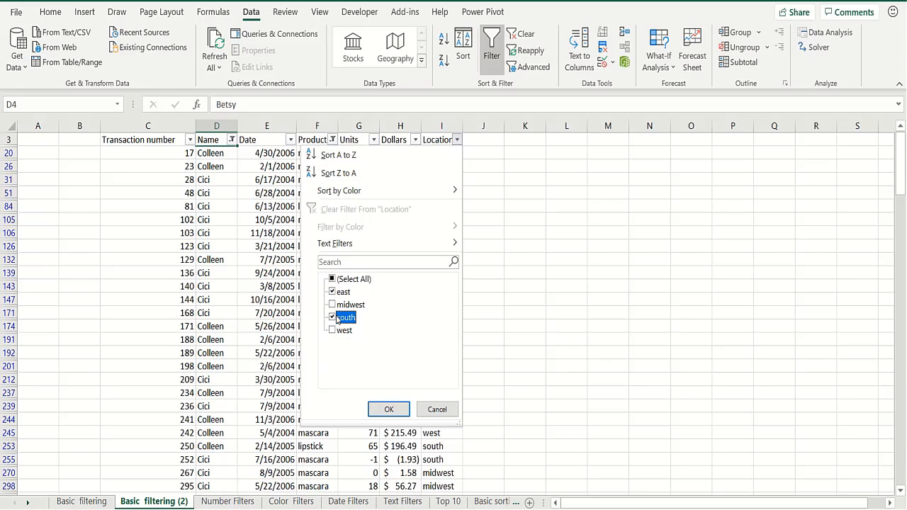
click(386, 409)
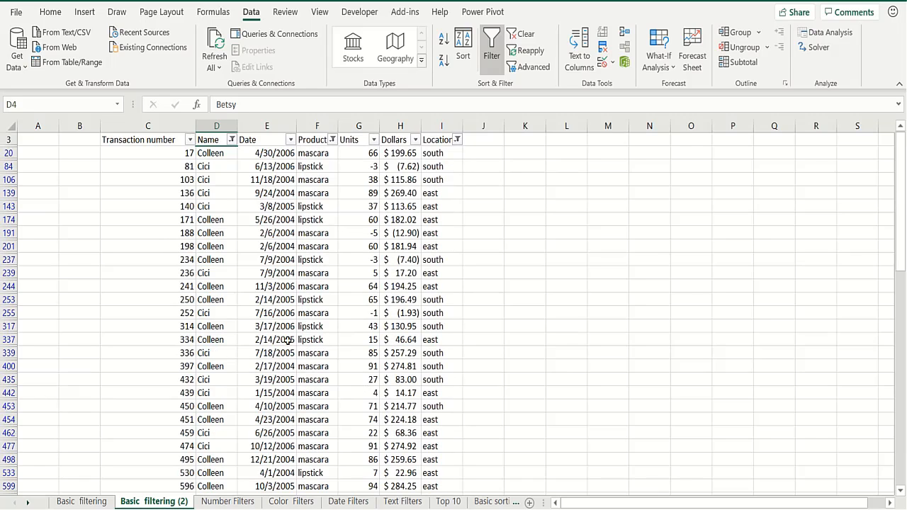
click(316, 286)
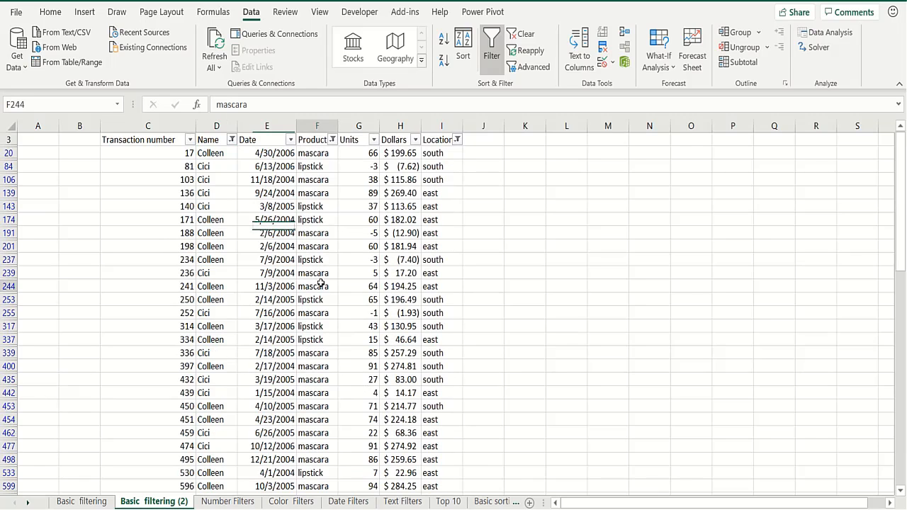
click(437, 314)
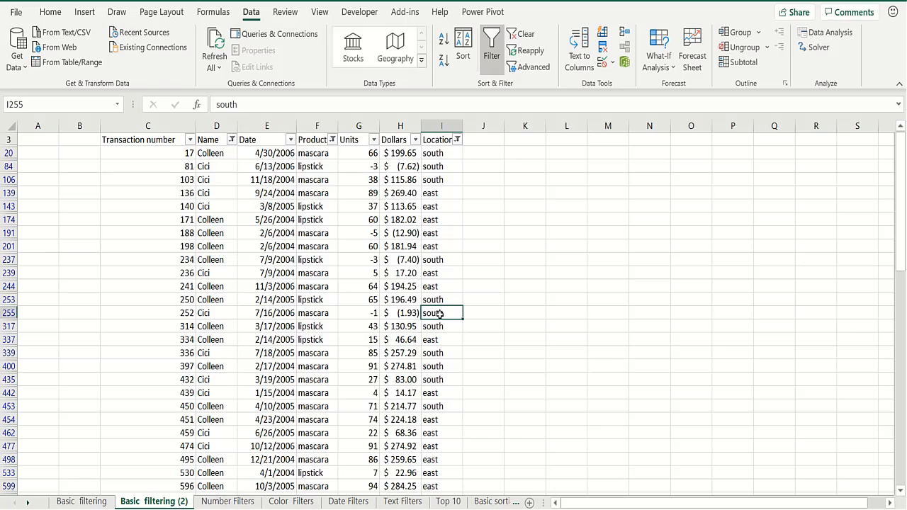